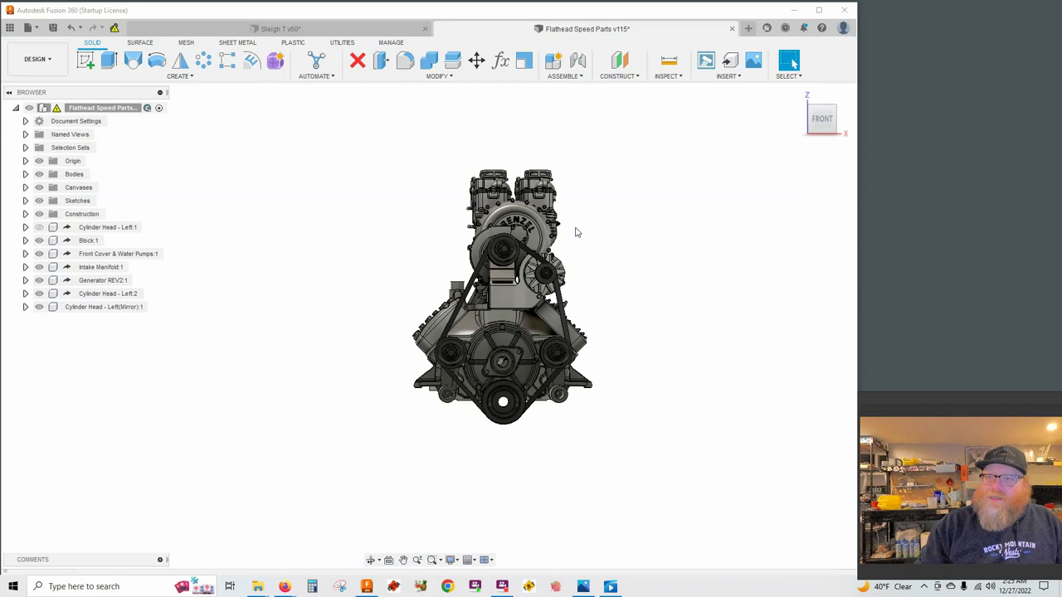
# Examine the supercharged flathead engine assembly from the front, rear and both sides, including its blower, carburetors and belt drive
pyautogui.keyDown('shift'); pyautogui.moveTo(578, 232); pyautogui.dragTo(506, 235, button='middle'); pyautogui.keyUp('shift')
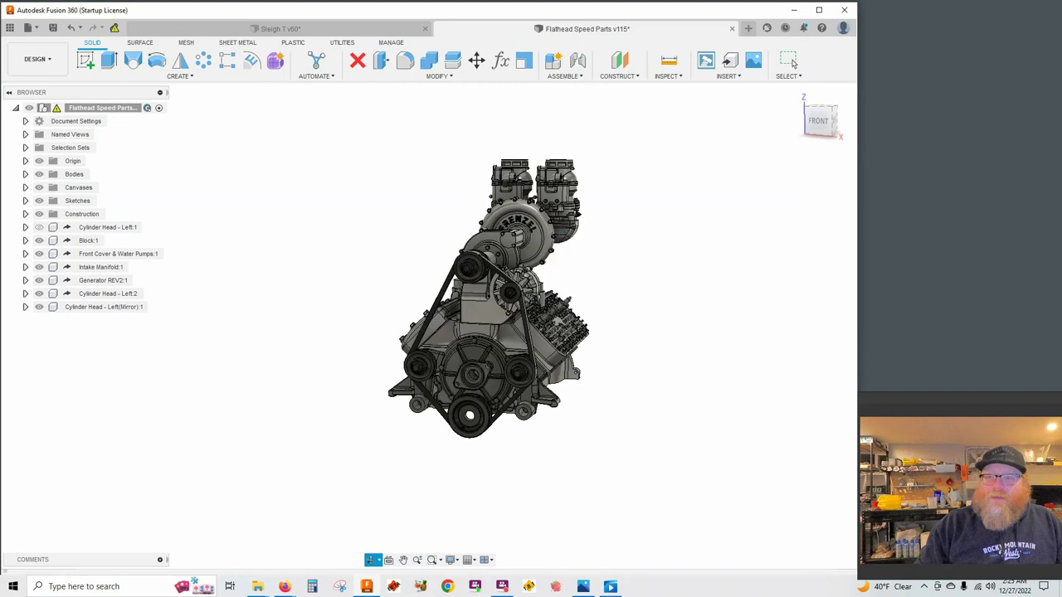
pyautogui.keyDown('shift'); pyautogui.moveTo(577, 214); pyautogui.dragTo(541, 239, button='middle'); pyautogui.keyUp('shift')
pyautogui.scroll(-2, 533, 238)
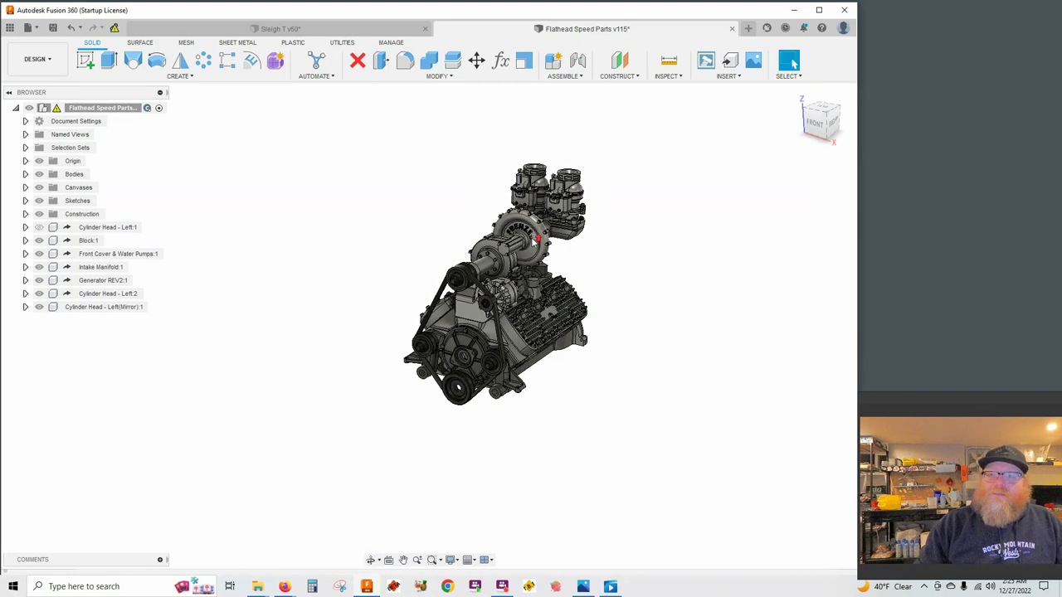
pyautogui.scroll(2, 535, 238)
pyautogui.scroll(2, 524, 226)
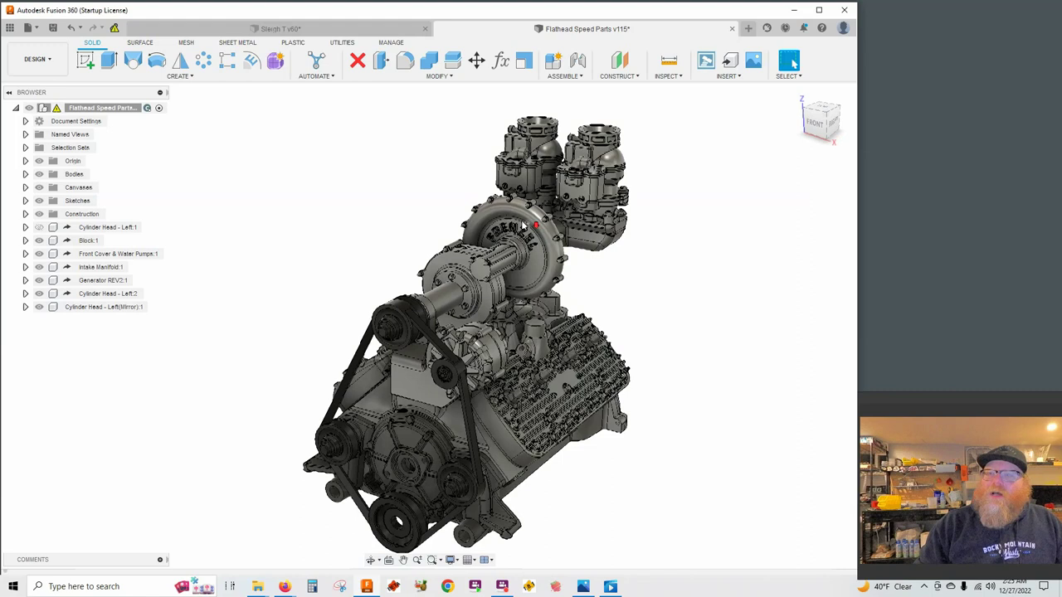
pyautogui.scroll(1, 524, 225)
pyautogui.scroll(-1, 531, 236)
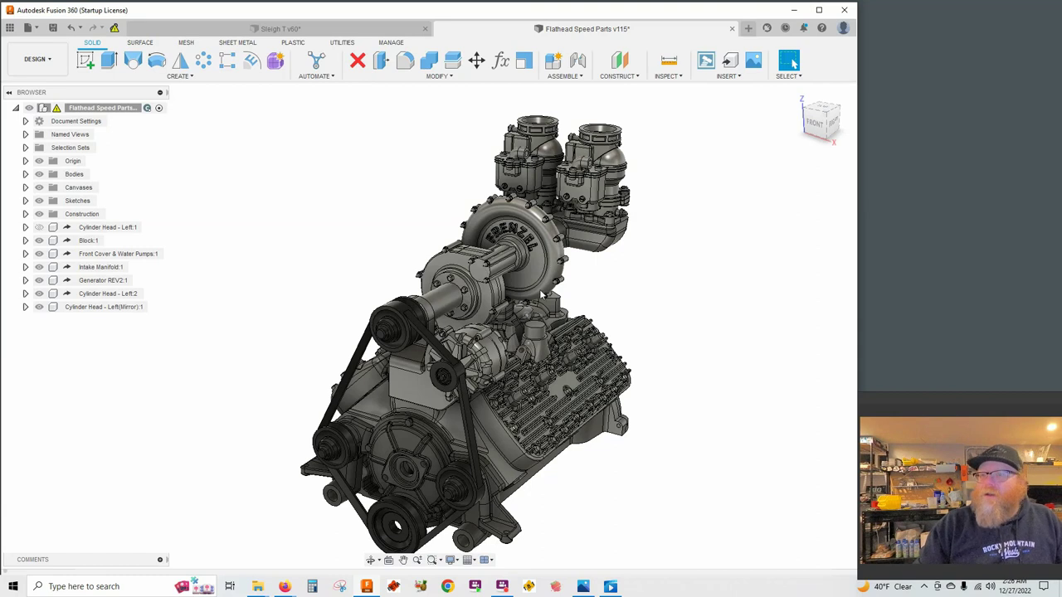
pyautogui.moveTo(544, 310); pyautogui.dragTo(453, 287, button='middle')
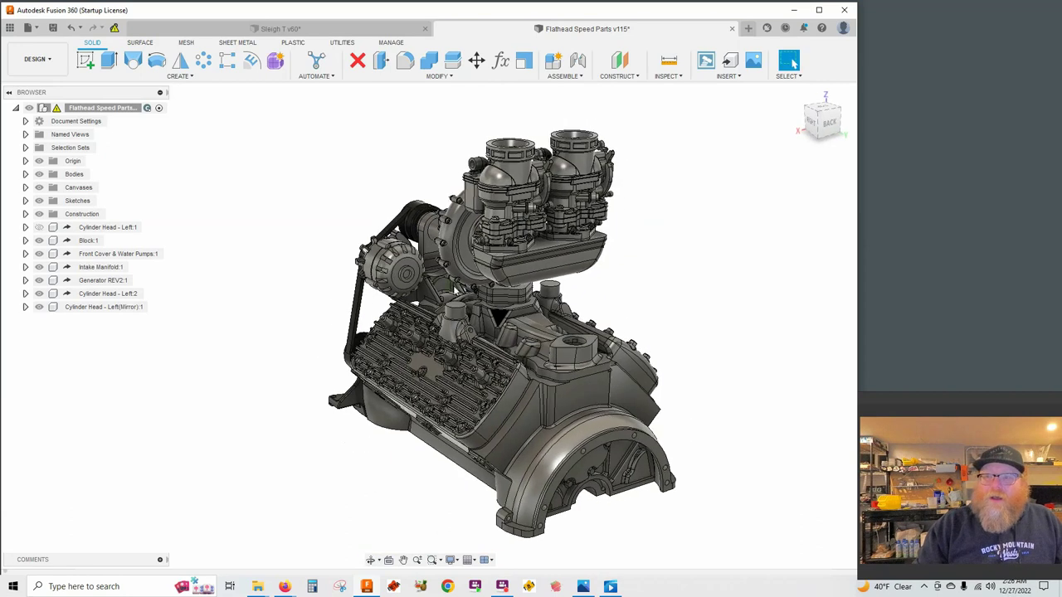
pyautogui.keyDown('shift'); pyautogui.moveTo(498, 254); pyautogui.dragTo(338, 261, button='middle'); pyautogui.keyUp('shift')
pyautogui.scroll(-1, 473, 196)
pyautogui.moveTo(473, 196); pyautogui.dragTo(504, 280, button='middle')
pyautogui.scroll(-3, 496, 314)
pyautogui.scroll(3, 498, 315)
pyautogui.scroll(2, 503, 272)
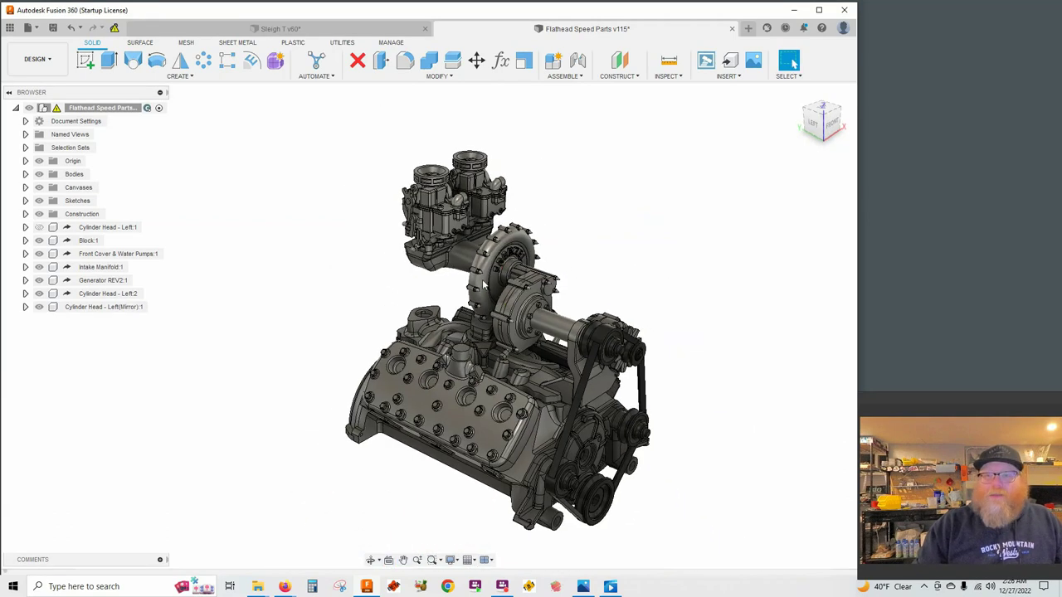
# Switch to the Sleigh T design and examine the car's radiator, engine and front axle
pyautogui.click(351, 30)
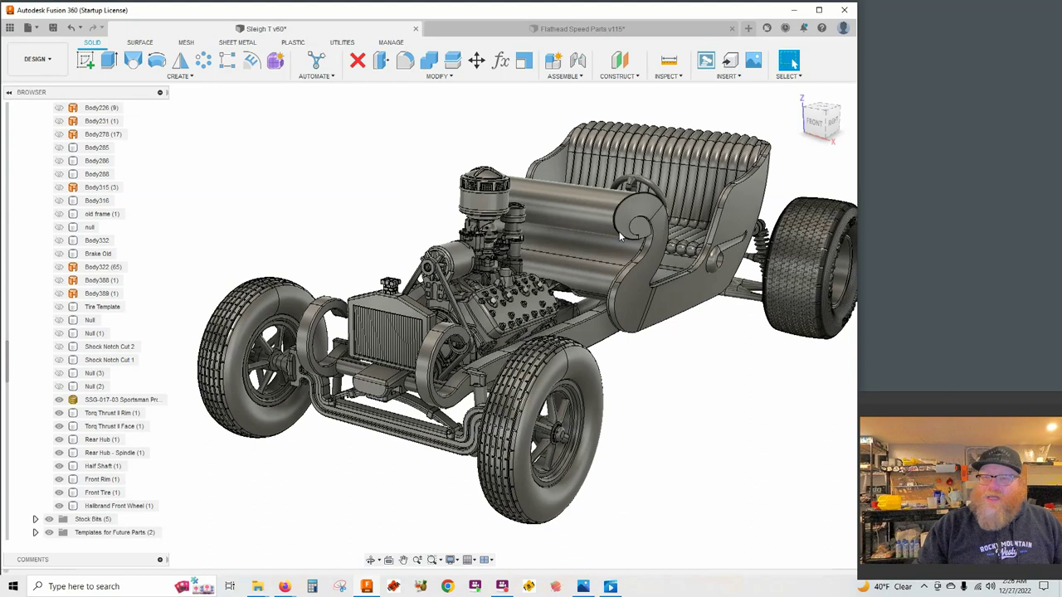
pyautogui.scroll(10, 378, 295)
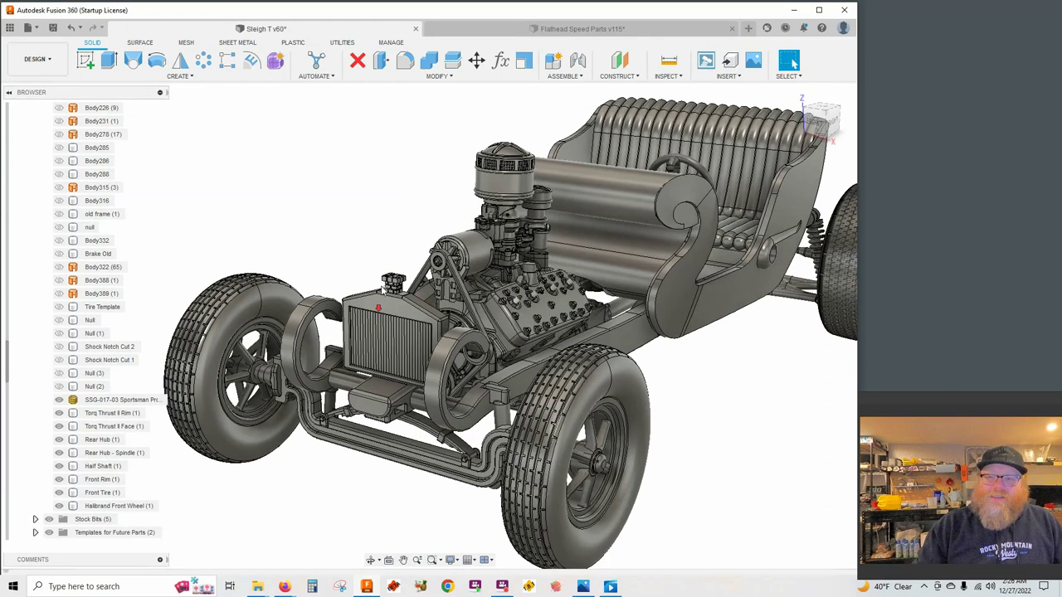
pyautogui.scroll(-10, 491, 423)
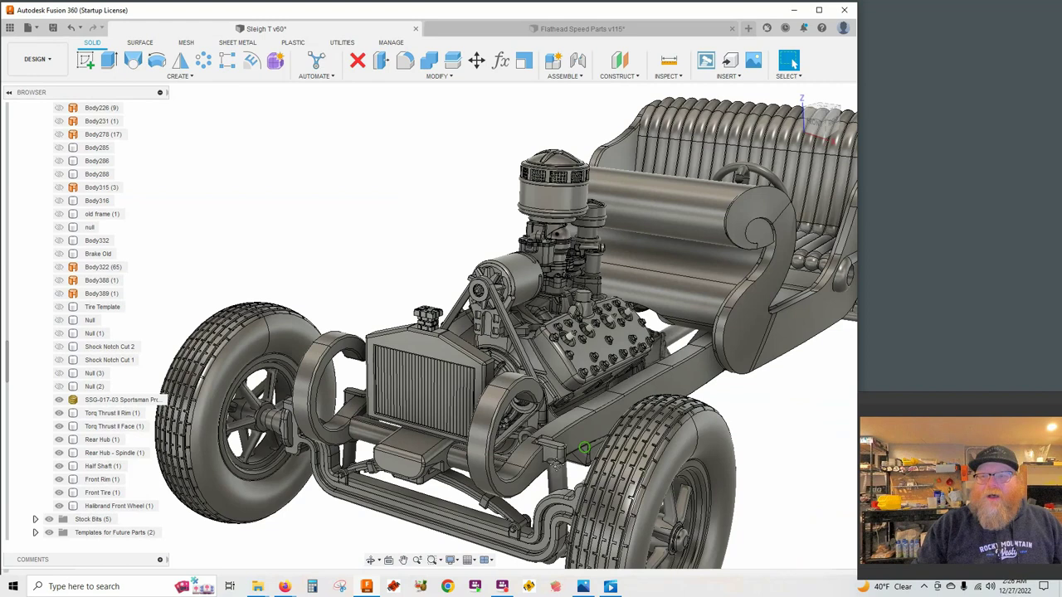
pyautogui.keyDown('shift'); pyautogui.moveTo(491, 423); pyautogui.dragTo(510, 355, button='middle'); pyautogui.keyUp('shift')
pyautogui.scroll(-2, 510, 355)
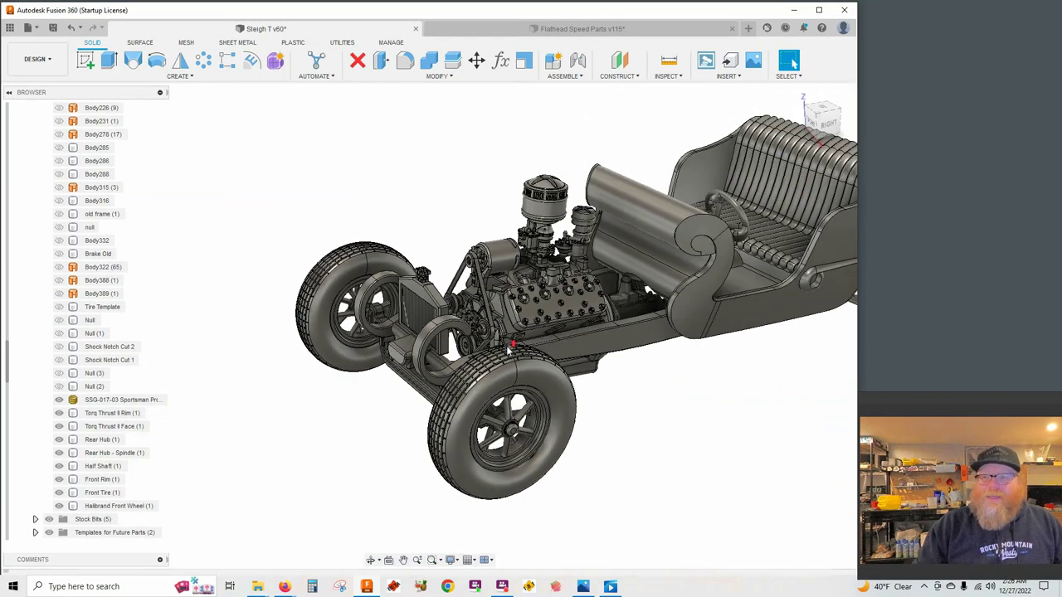
# Examine the car's open cockpit, including the steering wheel, shifter, floor and curved dash, from the right side
pyautogui.keyDown('shift'); pyautogui.moveTo(667, 342); pyautogui.dragTo(518, 274, button='middle'); pyautogui.keyUp('shift')
pyautogui.keyDown('shift'); pyautogui.moveTo(599, 274); pyautogui.dragTo(536, 272, button='middle'); pyautogui.keyUp('shift')
pyautogui.scroll(4, 556, 279)
pyautogui.scroll(-2, 570, 264)
pyautogui.press('Escape')
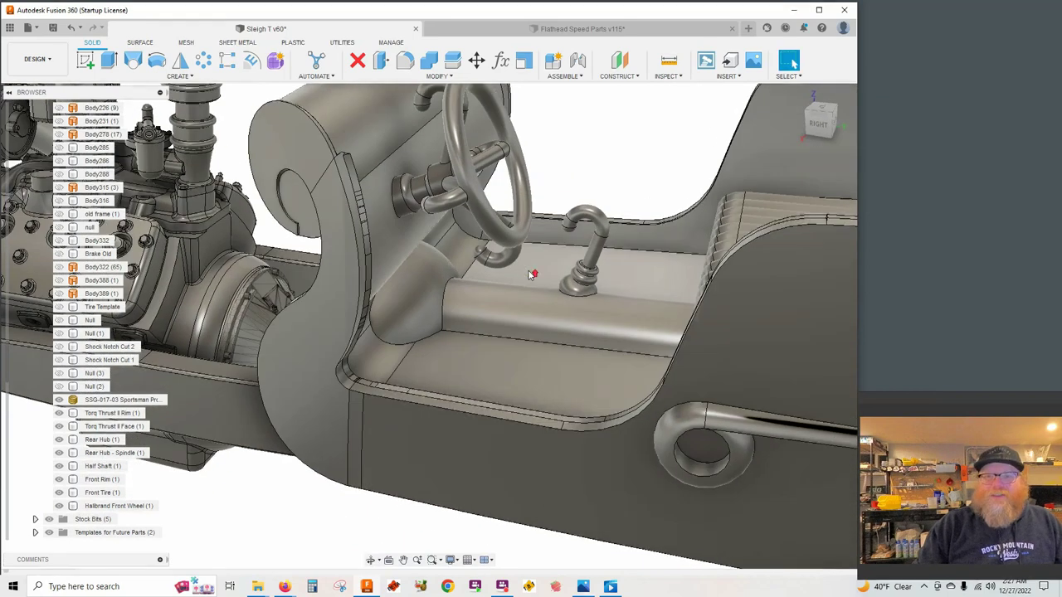
pyautogui.scroll(-3, 531, 272)
pyautogui.scroll(-3, 529, 272)
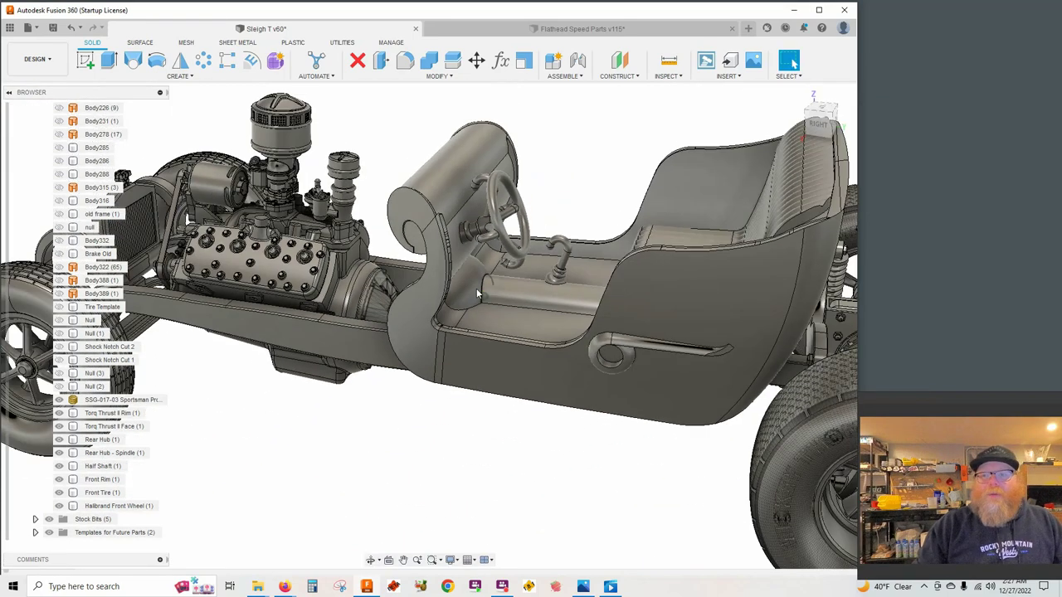
pyautogui.scroll(-1, 485, 300)
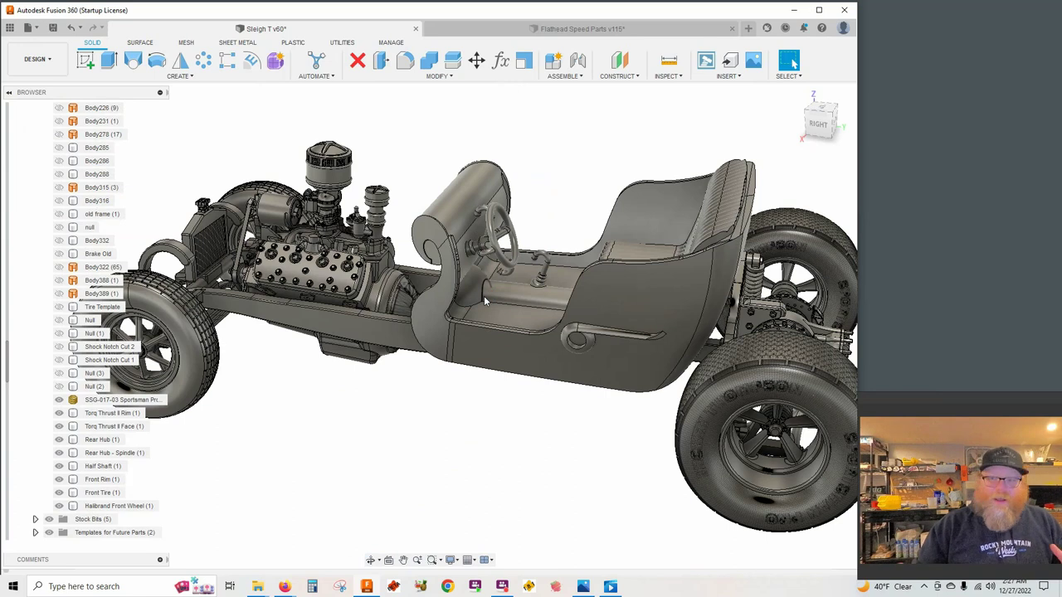
# Inspect the rear suspension from behind, including the differential, half shafts, coil-over shocks and lower control arms
pyautogui.scroll(-2, 582, 320)
pyautogui.keyDown('shift'); pyautogui.moveTo(581, 320); pyautogui.dragTo(519, 302, button='middle'); pyautogui.keyUp('shift')
pyautogui.scroll(4, 580, 340)
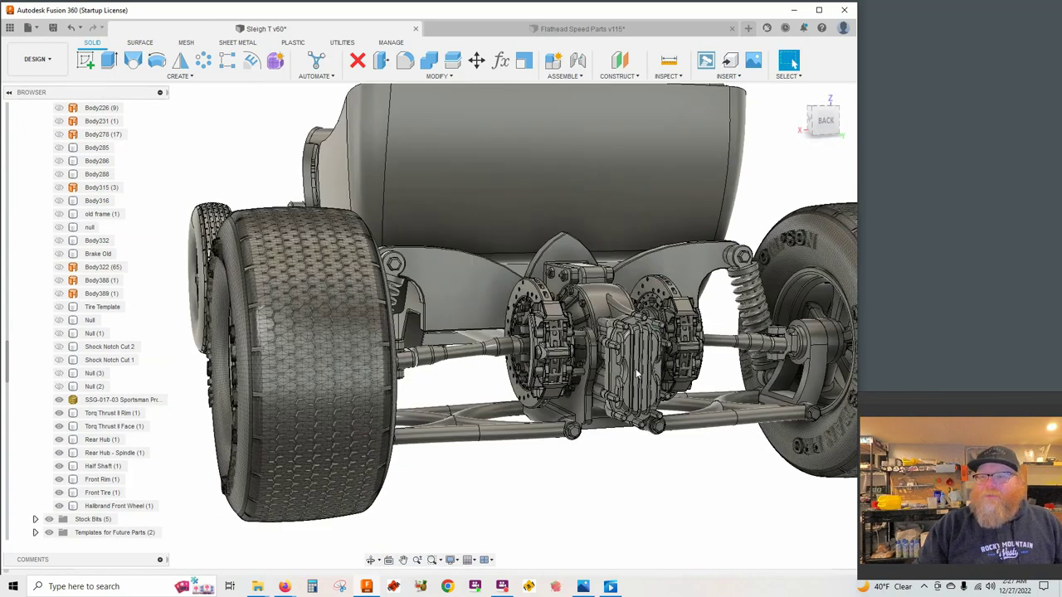
pyautogui.keyDown('shift'); pyautogui.moveTo(637, 375); pyautogui.dragTo(674, 296, button='middle'); pyautogui.keyUp('shift')
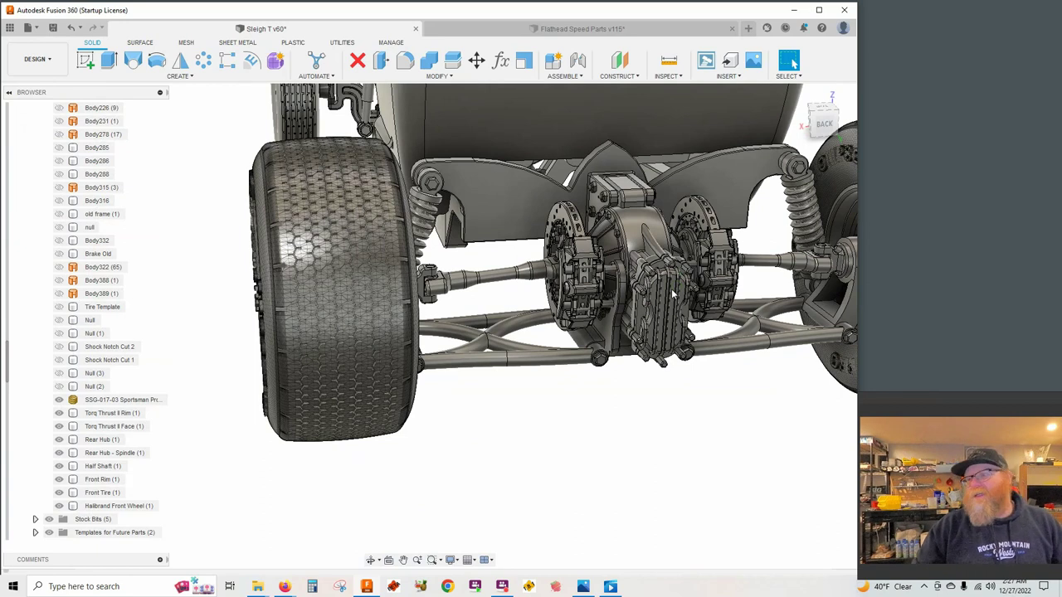
pyautogui.keyDown('shift'); pyautogui.moveTo(671, 288); pyautogui.dragTo(623, 267, button='middle'); pyautogui.keyUp('shift')
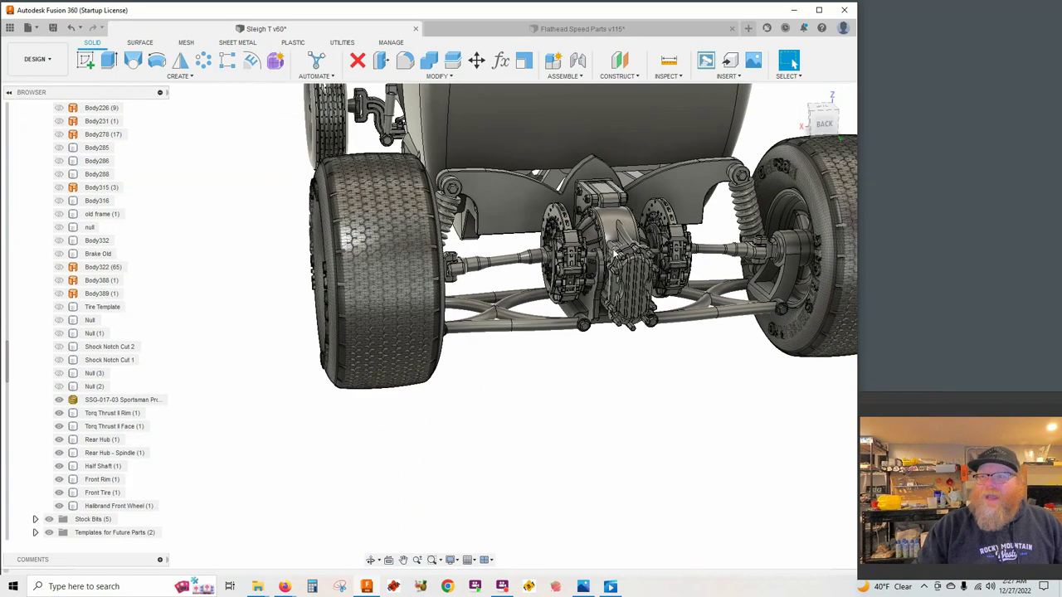
pyautogui.scroll(2, 623, 267)
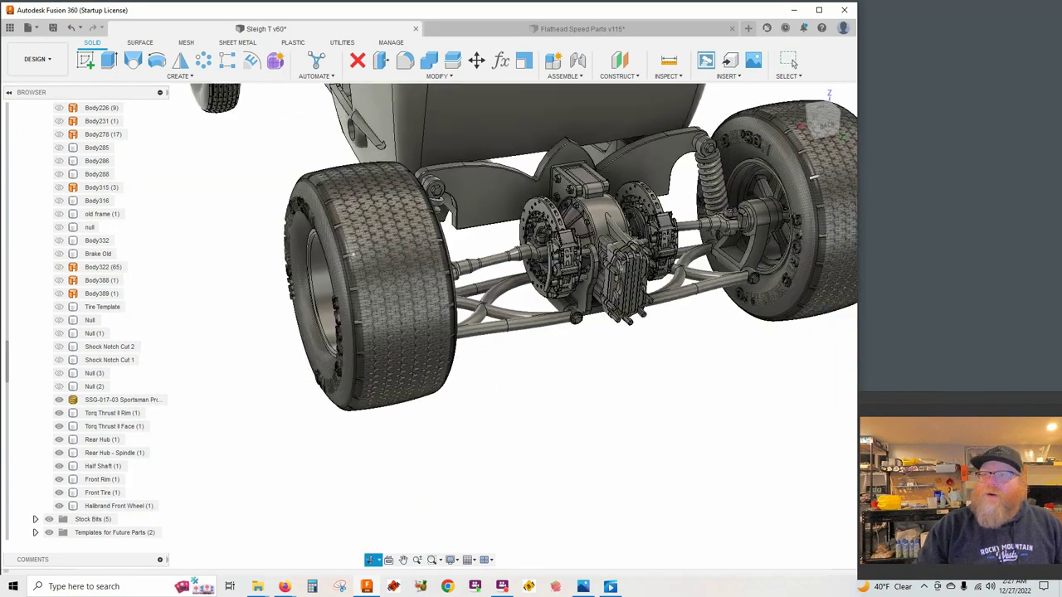
pyautogui.scroll(3, 635, 267)
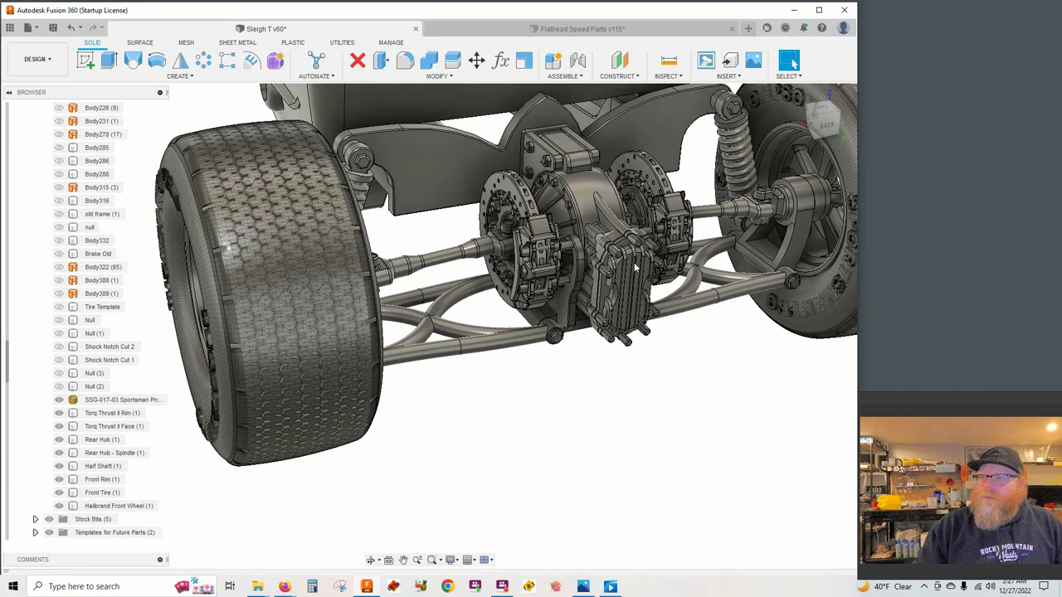
pyautogui.scroll(3, 629, 263)
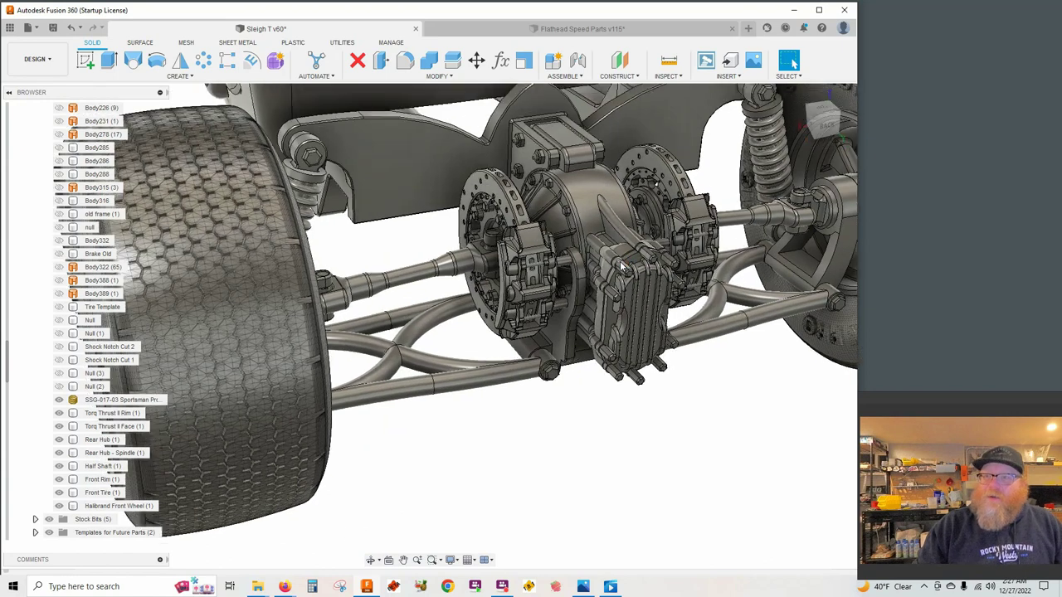
pyautogui.scroll(-2, 615, 251)
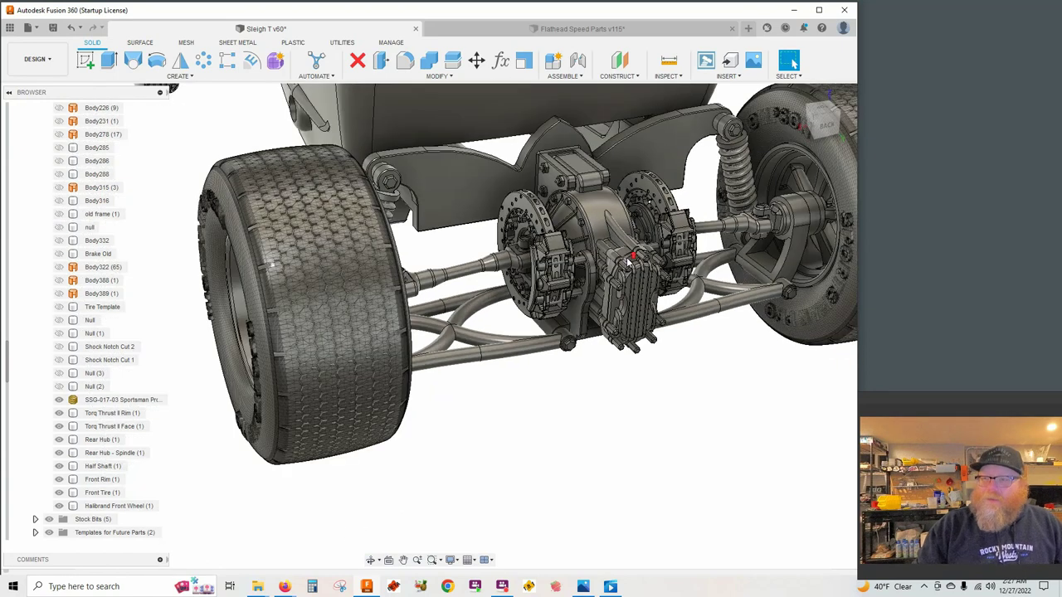
# Inspect the inboard brake calipers, rotors and finned differential cover up close from several angles
pyautogui.keyDown('shift'); pyautogui.moveTo(628, 261); pyautogui.dragTo(581, 264, button='middle'); pyautogui.keyUp('shift')
pyautogui.scroll(2, 660, 244)
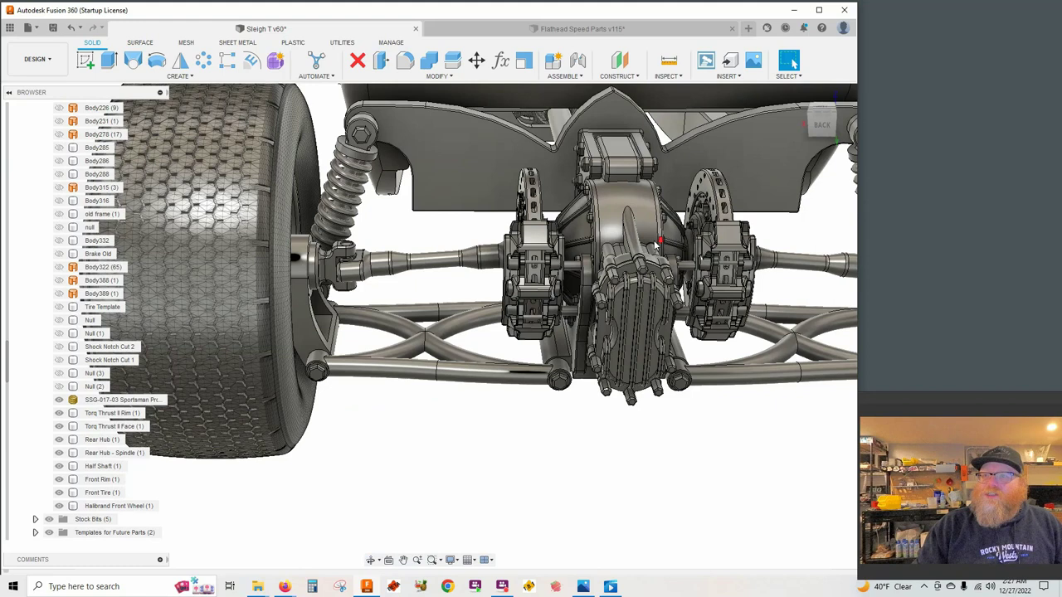
pyautogui.scroll(1, 656, 244)
pyautogui.keyDown('shift'); pyautogui.moveTo(644, 244); pyautogui.dragTo(561, 210, button='middle'); pyautogui.keyUp('shift')
pyautogui.scroll(-1, 727, 318)
pyautogui.scroll(3, 747, 318)
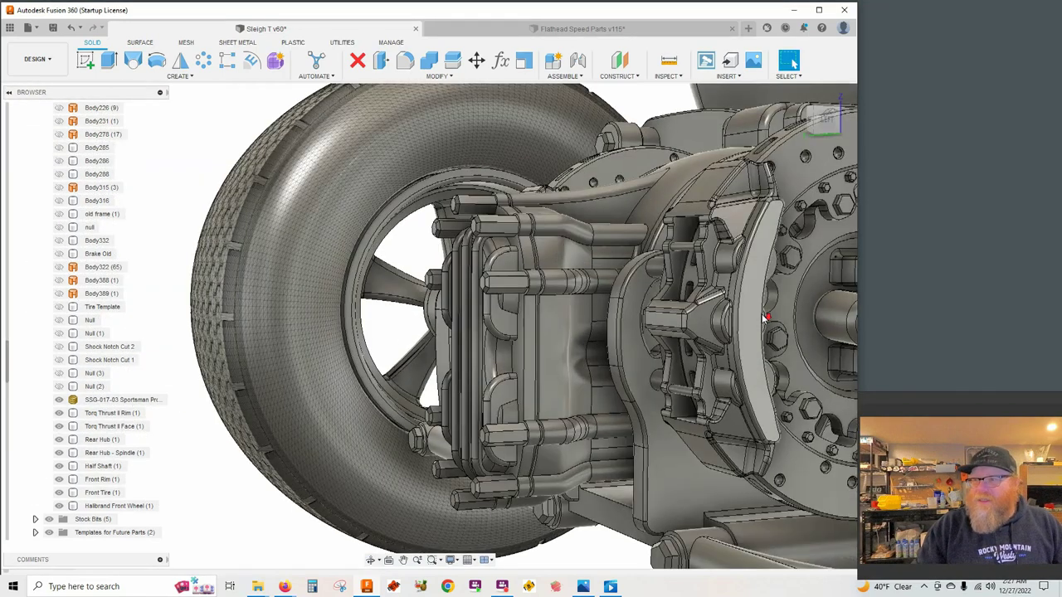
pyautogui.keyDown('shift'); pyautogui.moveTo(764, 318); pyautogui.dragTo(702, 397, button='middle'); pyautogui.keyUp('shift')
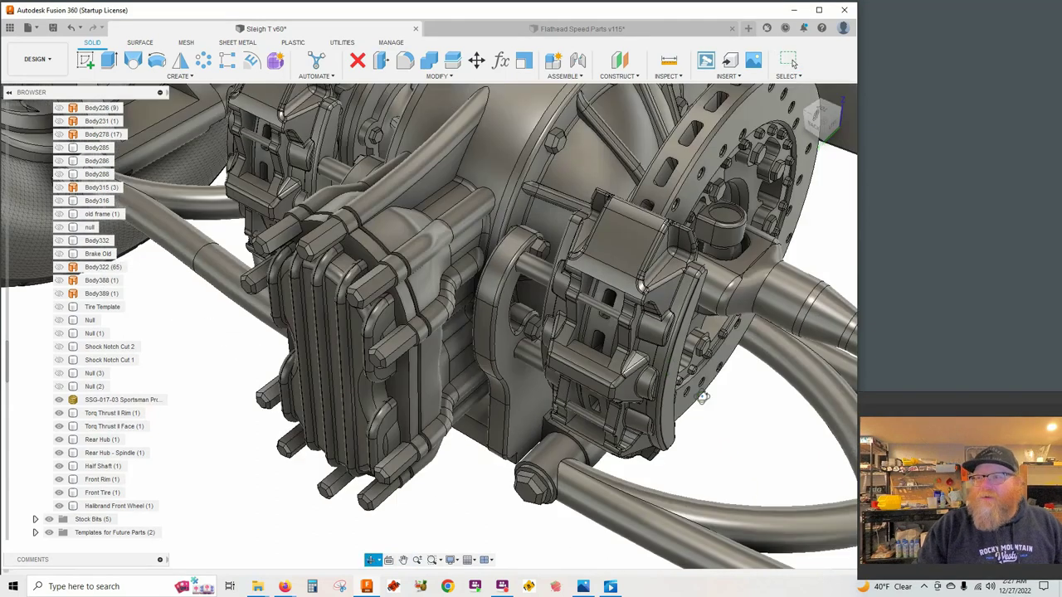
pyautogui.scroll(-6, 702, 397)
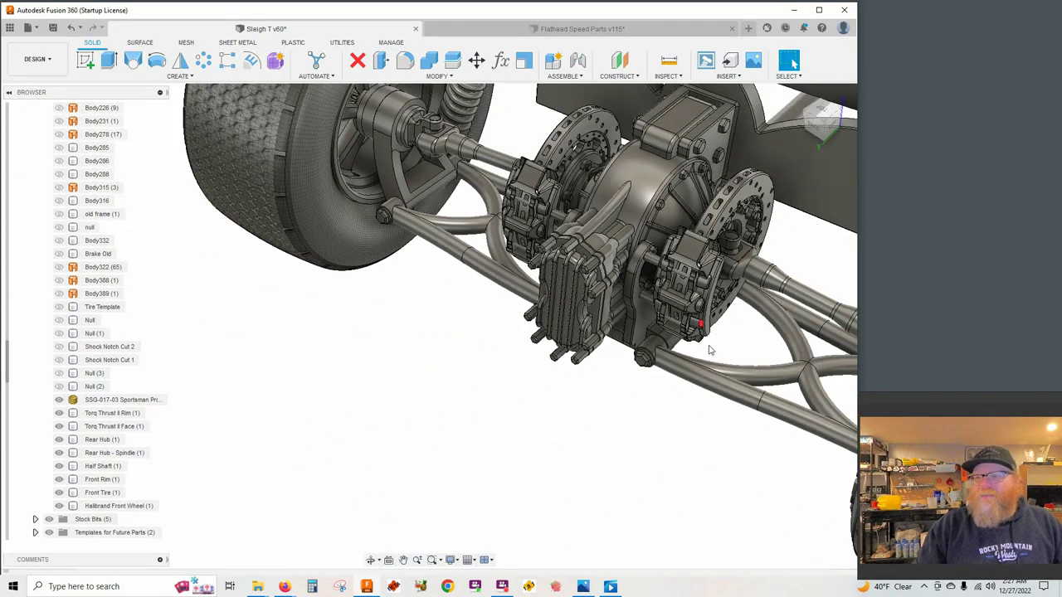
pyautogui.scroll(-2, 710, 350)
pyautogui.keyDown('shift'); pyautogui.moveTo(711, 370); pyautogui.dragTo(755, 338, button='middle'); pyautogui.keyUp('shift')
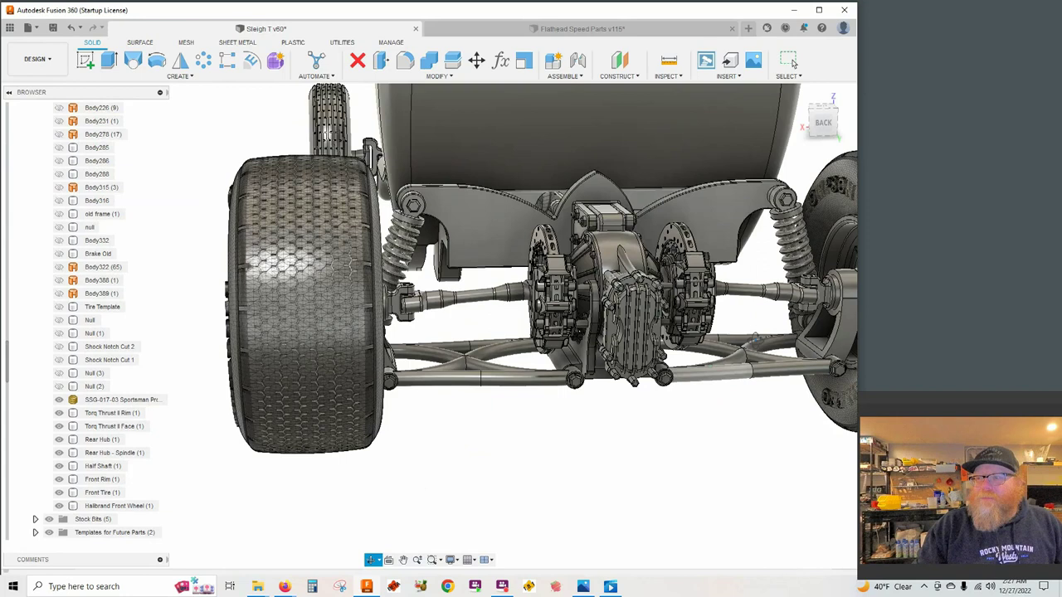
pyautogui.scroll(5, 793, 62)
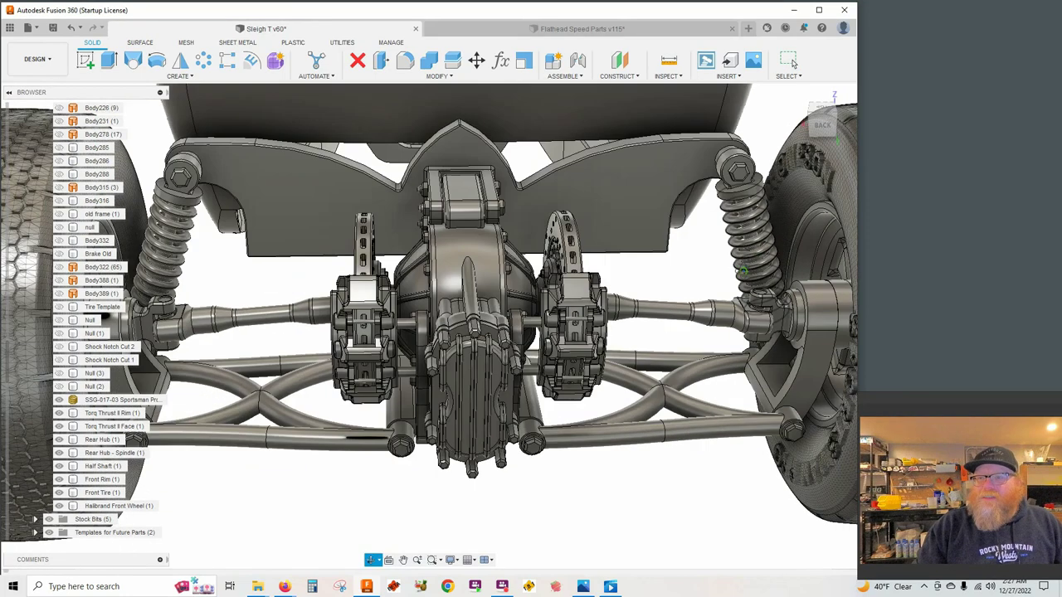
pyautogui.scroll(-8, 622, 270)
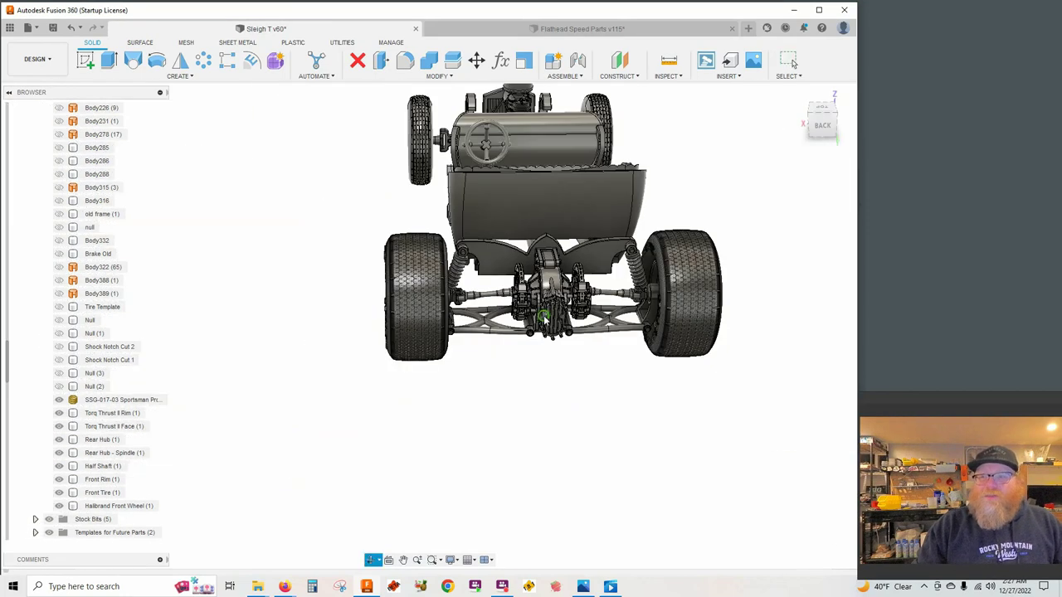
# Examine the front wheel, frame rail and engine side, and look over the whole car from the rear quarter
pyautogui.keyDown('shift'); pyautogui.moveTo(544, 318); pyautogui.dragTo(714, 352, button='middle'); pyautogui.keyUp('shift')
pyautogui.scroll(4, 489, 268)
pyautogui.scroll(2, 549, 301)
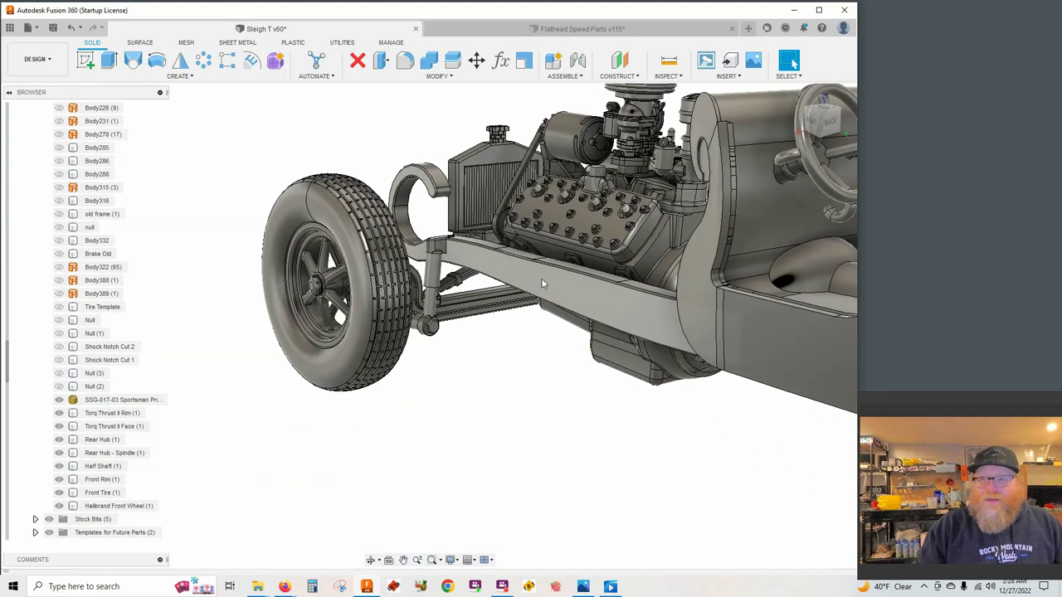
pyautogui.keyDown('shift'); pyautogui.moveTo(541, 285); pyautogui.dragTo(465, 274, button='middle'); pyautogui.keyUp('shift')
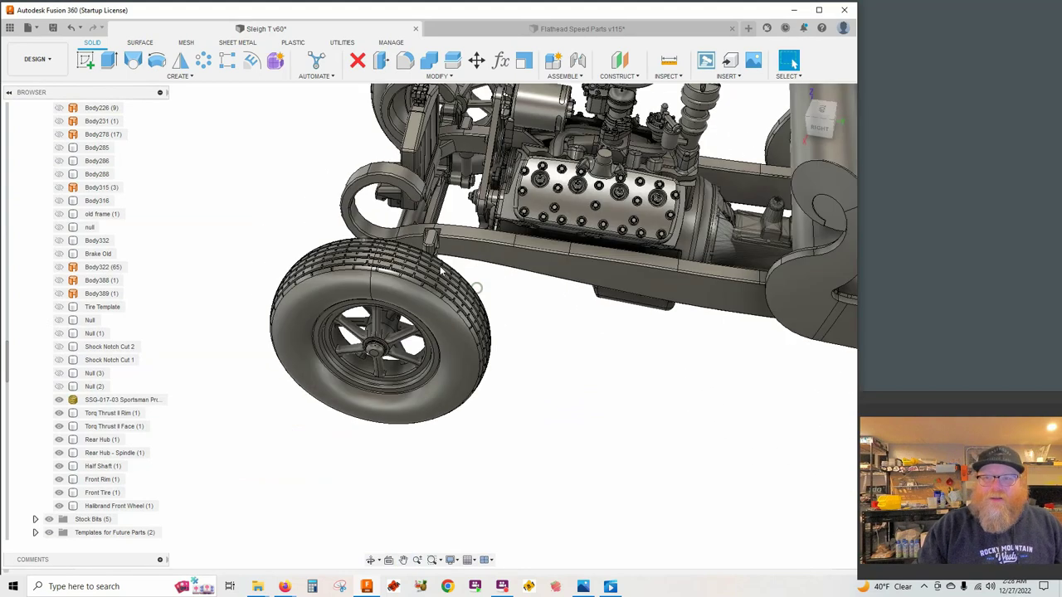
pyautogui.scroll(-5, 421, 199)
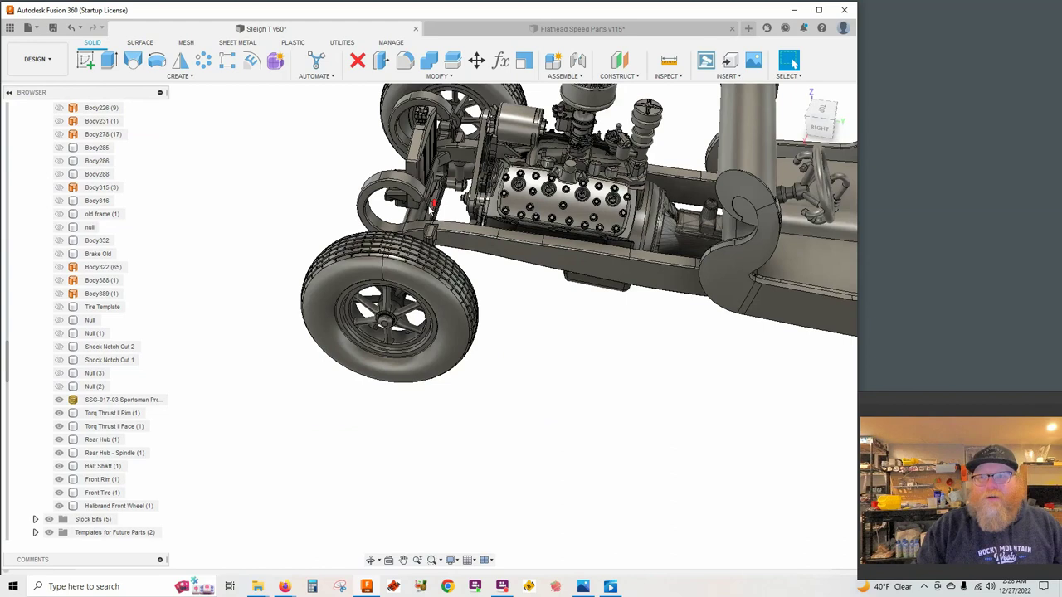
pyautogui.moveTo(554, 307); pyautogui.dragTo(490, 280, button='middle')
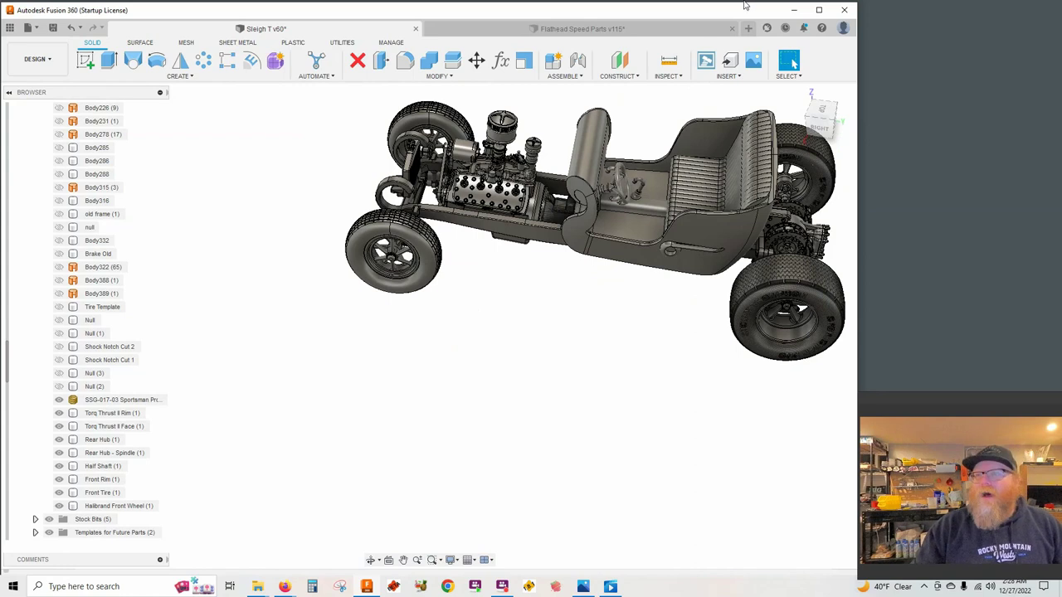
pyautogui.keyDown('shift'); pyautogui.moveTo(828, 260); pyautogui.dragTo(795, 231, button='middle'); pyautogui.keyUp('shift')
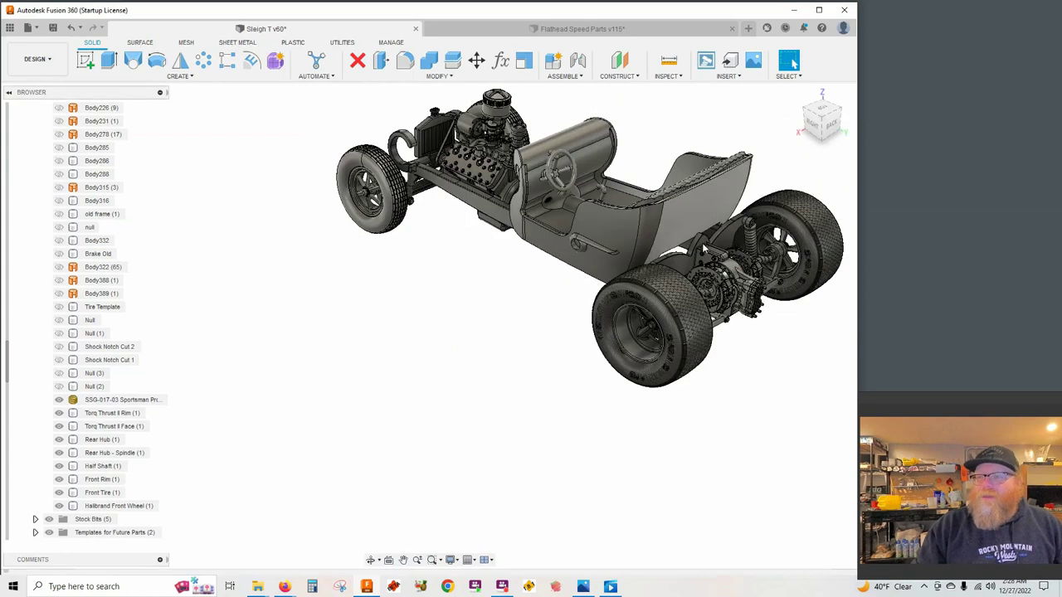
pyautogui.scroll(5, 656, 262)
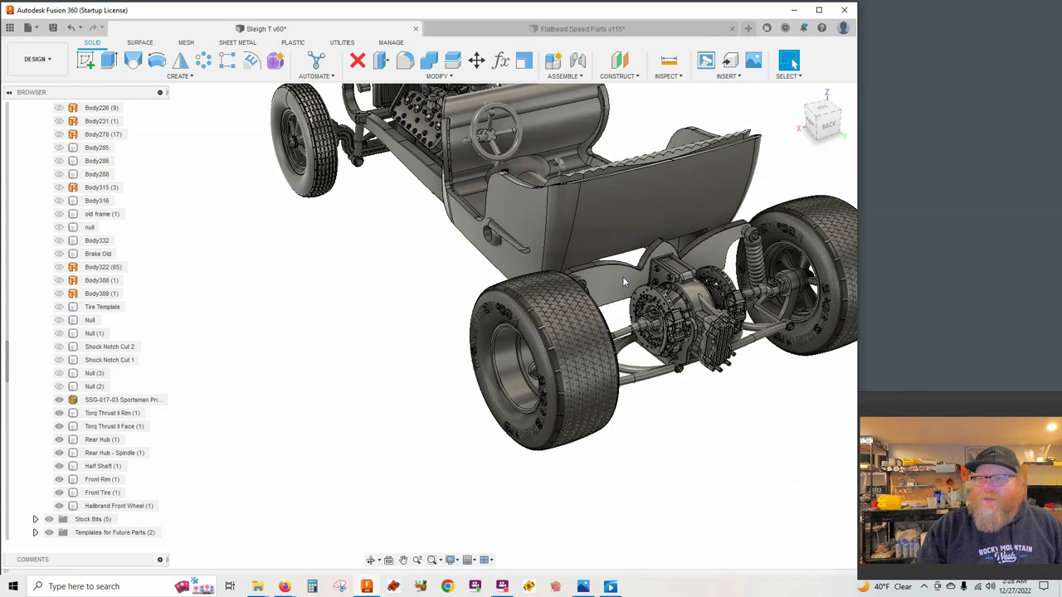
pyautogui.scroll(-3, 664, 253)
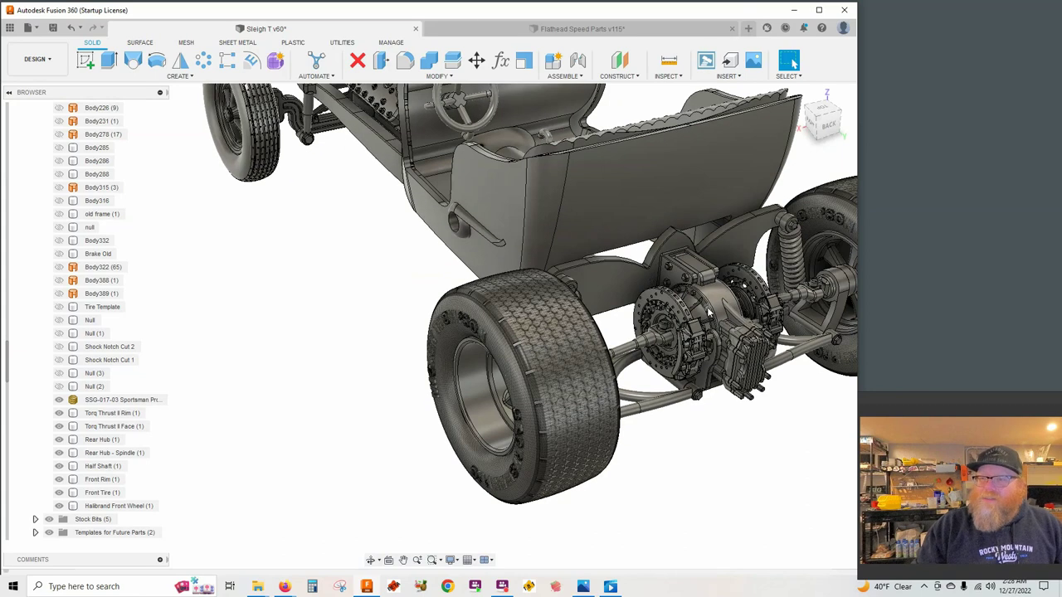
pyautogui.scroll(-2, 710, 311)
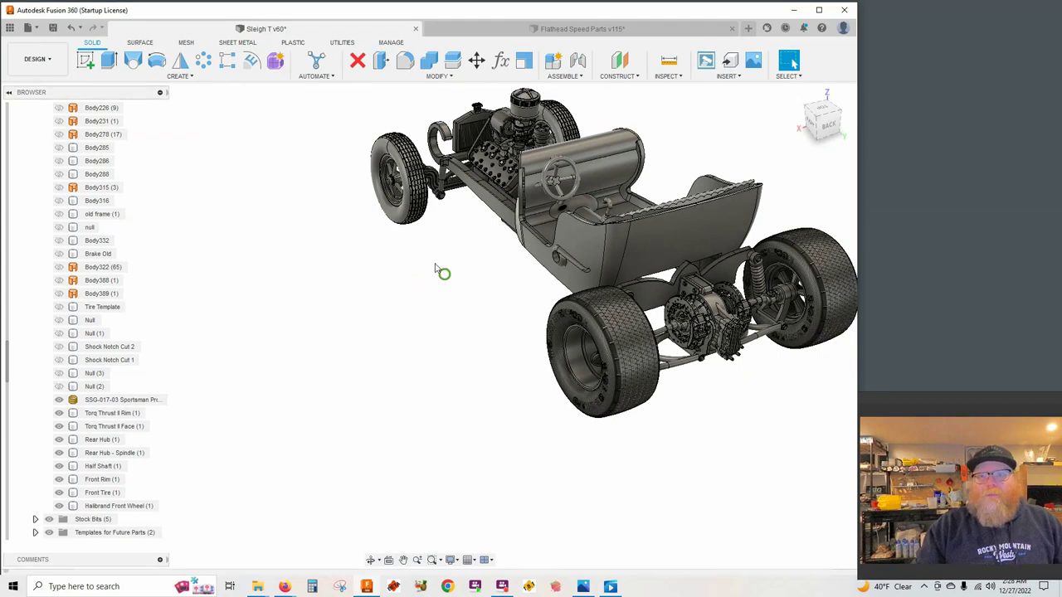
# Examine the front wheel and its spoked rim up close, along with the engine side and radiator area
pyautogui.keyDown('shift'); pyautogui.moveTo(440, 273); pyautogui.dragTo(793, 62, button='middle'); pyautogui.keyUp('shift')
pyautogui.keyDown('shift'); pyautogui.moveTo(569, 305); pyautogui.dragTo(574, 308, button='middle'); pyautogui.keyUp('shift')
pyautogui.scroll(5, 574, 307)
pyautogui.moveTo(415, 280); pyautogui.dragTo(467, 280, button='middle')
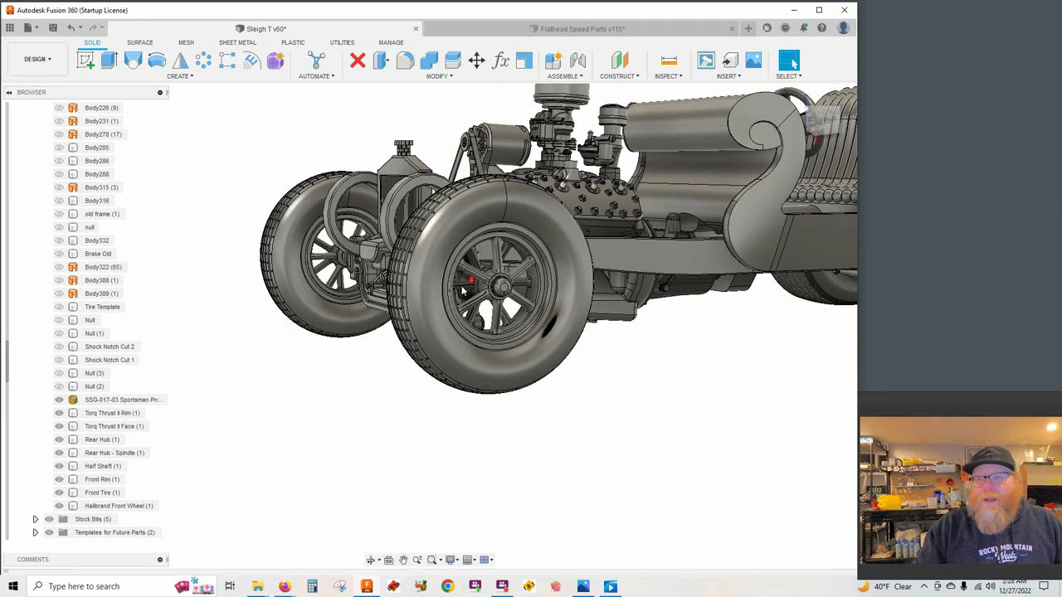
pyautogui.scroll(2, 467, 280)
pyautogui.scroll(-4, 467, 280)
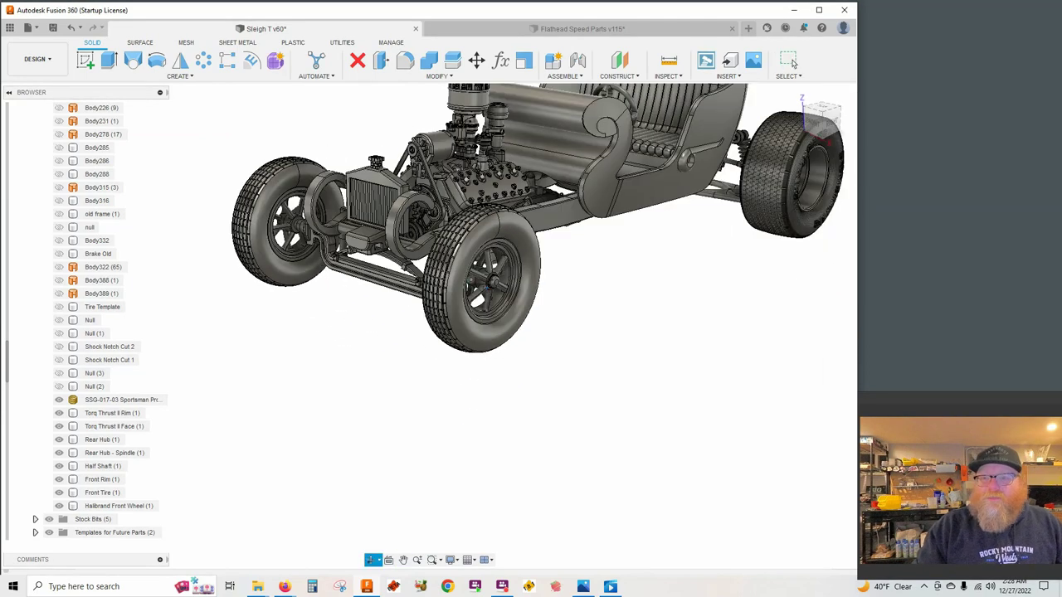
# Inspect the car's side profile and rear wheel, and the grille, front axle and front tires from a low front angle
pyautogui.keyDown('shift'); pyautogui.moveTo(584, 294); pyautogui.dragTo(534, 300, button='middle'); pyautogui.keyUp('shift')
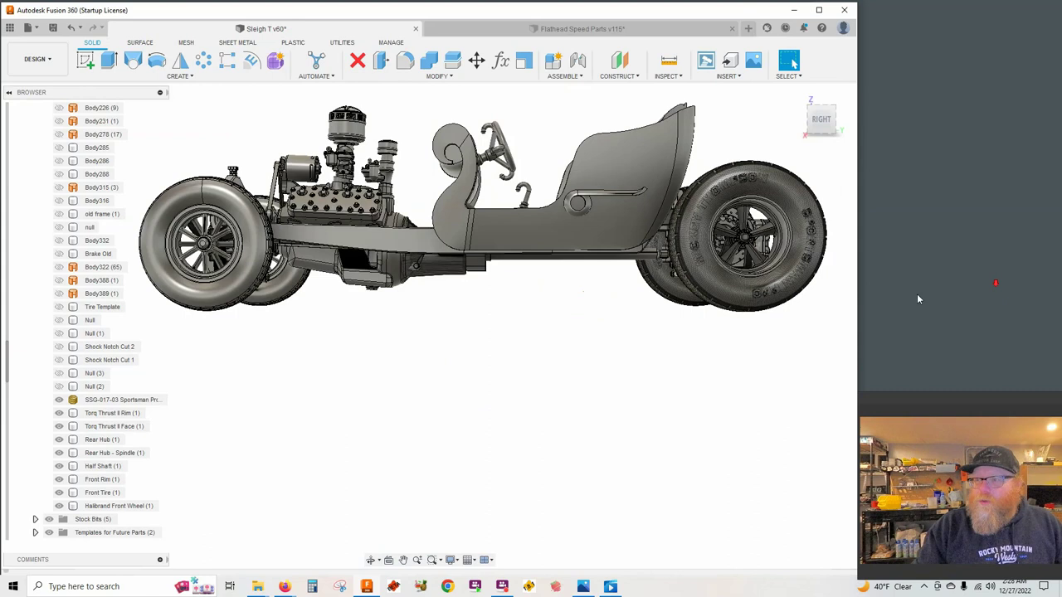
pyautogui.scroll(3, 804, 274)
pyautogui.keyDown('shift'); pyautogui.moveTo(746, 264); pyautogui.dragTo(606, 281, button='middle'); pyautogui.keyUp('shift')
pyautogui.scroll(-8, 724, 274)
pyautogui.scroll(1, 551, 279)
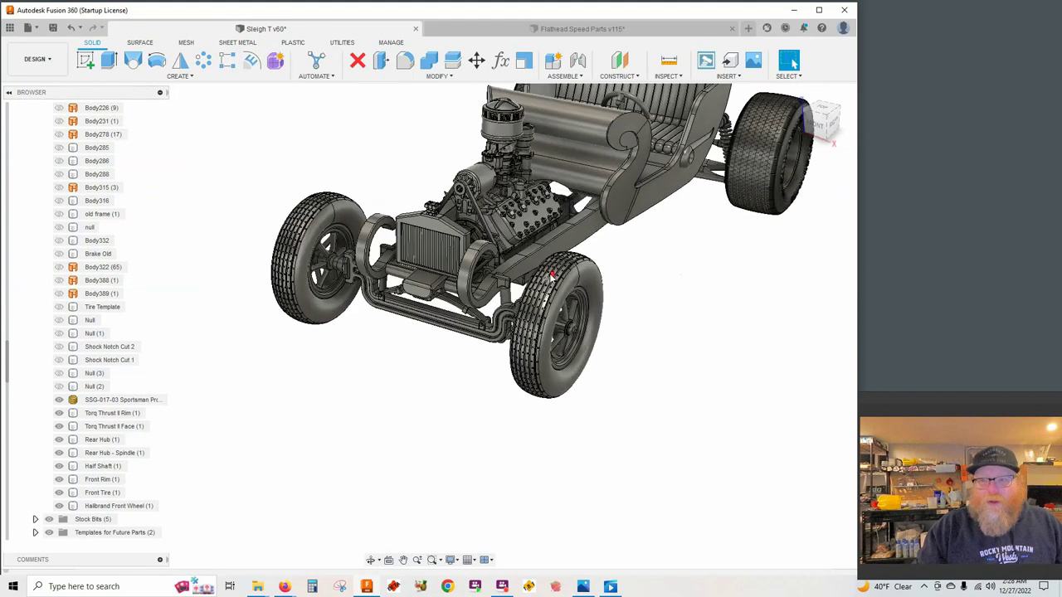
pyautogui.keyDown('shift'); pyautogui.moveTo(518, 287); pyautogui.dragTo(737, 279, button='middle'); pyautogui.keyUp('shift')
pyautogui.scroll(2, 645, 277)
pyautogui.click(790, 61)
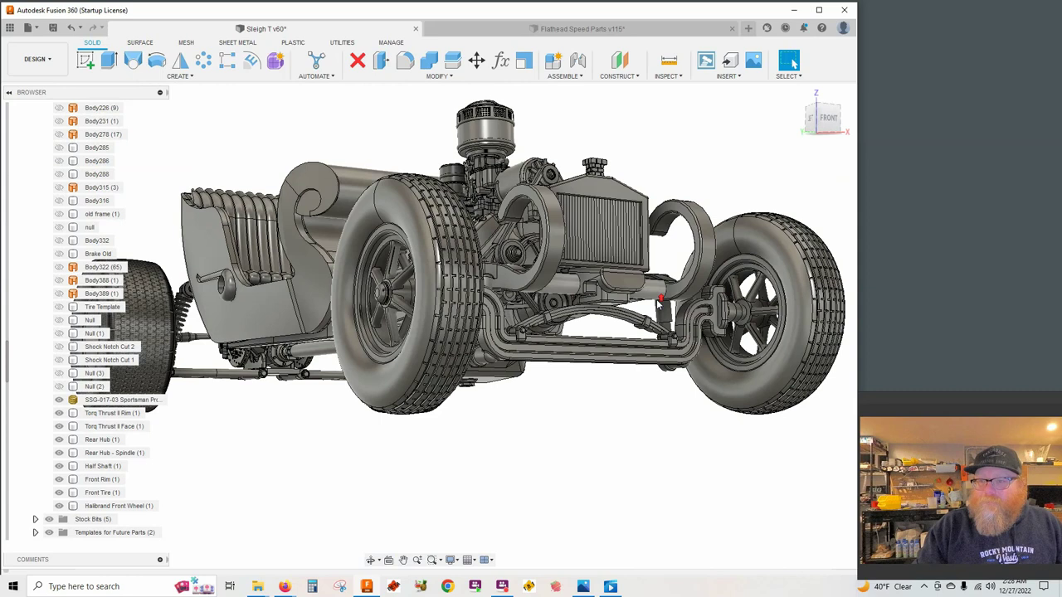
# Look over the whole car from the front quarter around to the back, ending on the rear suspension and differential
pyautogui.scroll(-5, 662, 293)
pyautogui.keyDown('shift'); pyautogui.moveTo(655, 290); pyautogui.dragTo(568, 305, button='middle'); pyautogui.keyUp('shift')
pyautogui.keyDown('shift'); pyautogui.moveTo(579, 393); pyautogui.dragTo(514, 362, button='middle'); pyautogui.keyUp('shift')
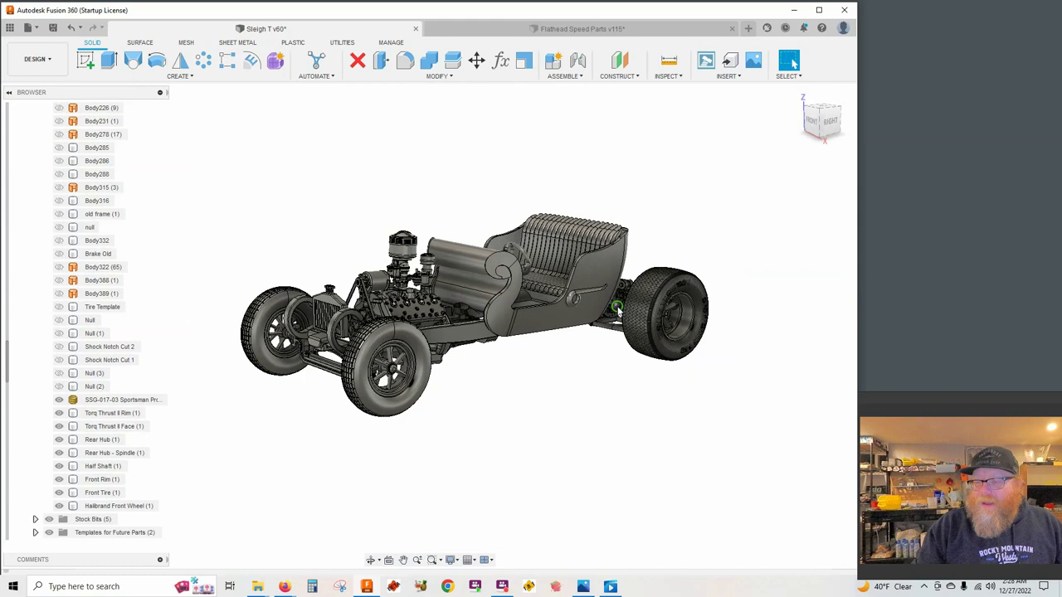
pyautogui.keyDown('shift'); pyautogui.moveTo(614, 310); pyautogui.dragTo(548, 304, button='middle'); pyautogui.keyUp('shift')
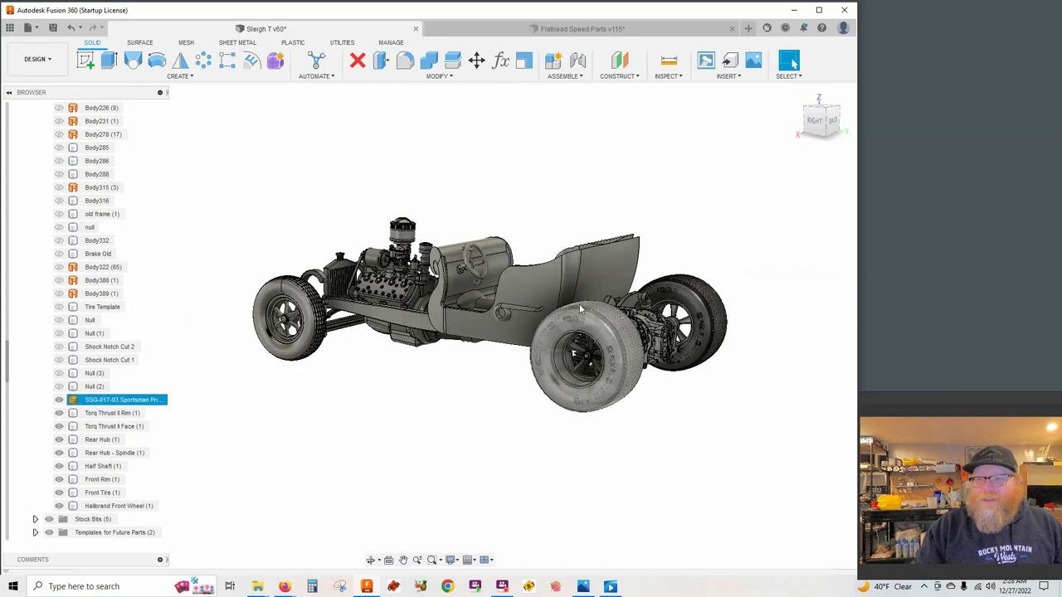
pyautogui.keyDown('shift'); pyautogui.moveTo(632, 330); pyautogui.dragTo(590, 249, button='middle'); pyautogui.keyUp('shift')
pyautogui.scroll(2, 634, 346)
pyautogui.click(634, 346)
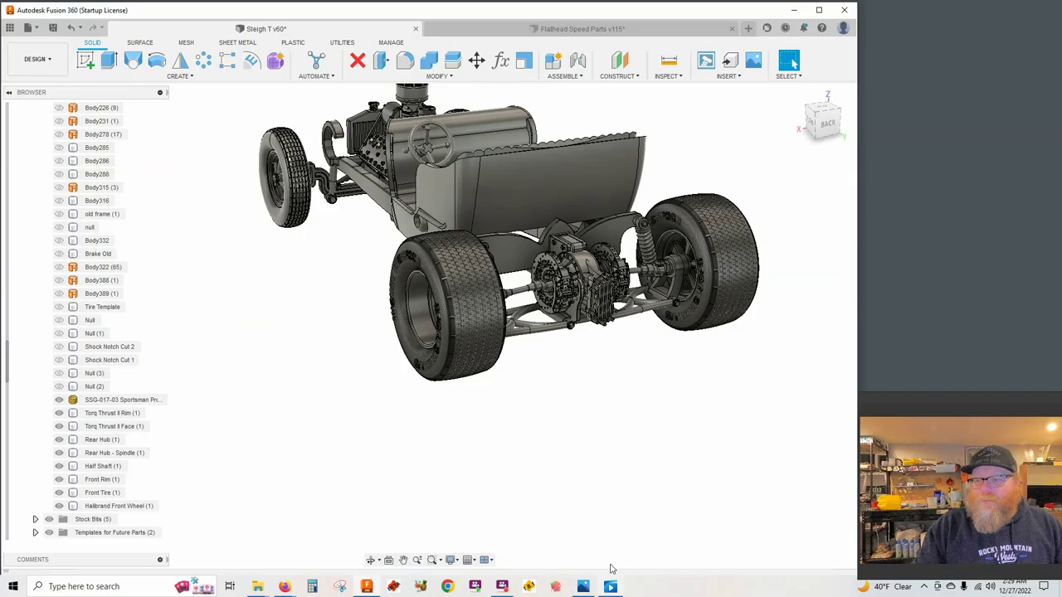
# Switch to the video player and play the IRS Animation_Trim video of the rear suspension assembly
pyautogui.click(611, 585)
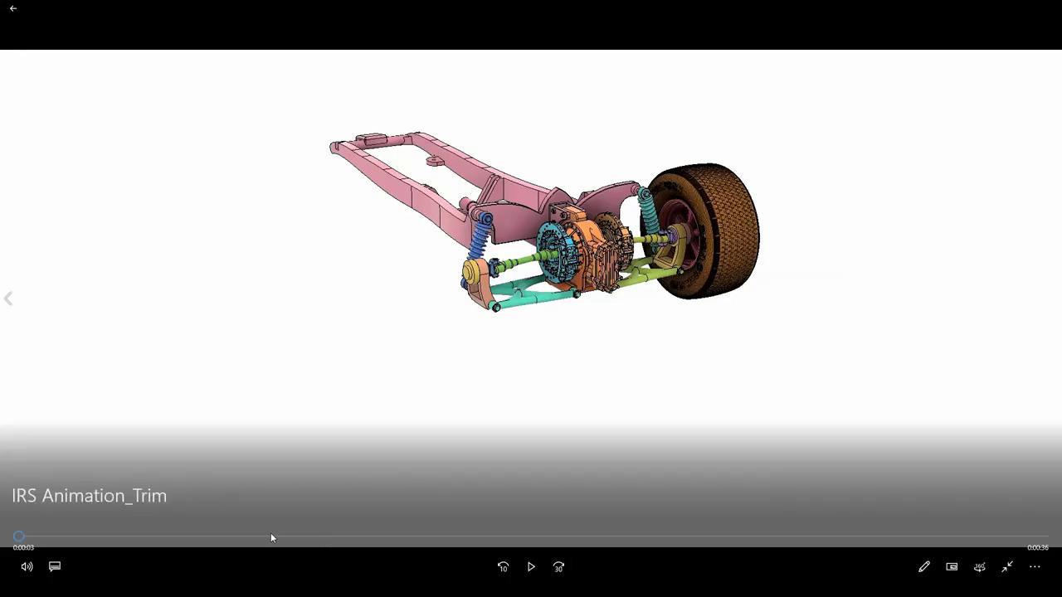
pyautogui.click(531, 567)
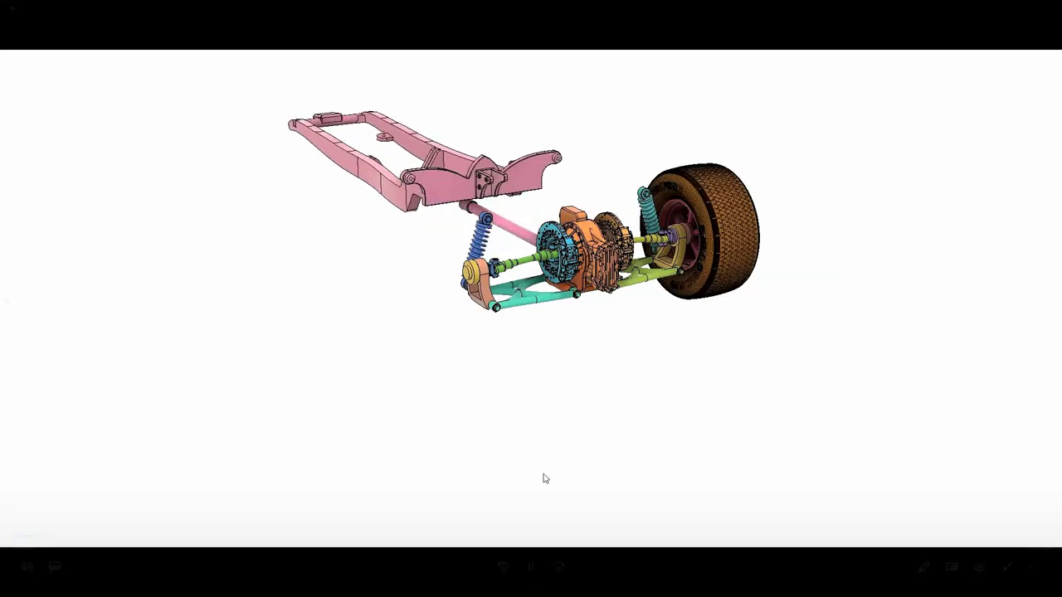